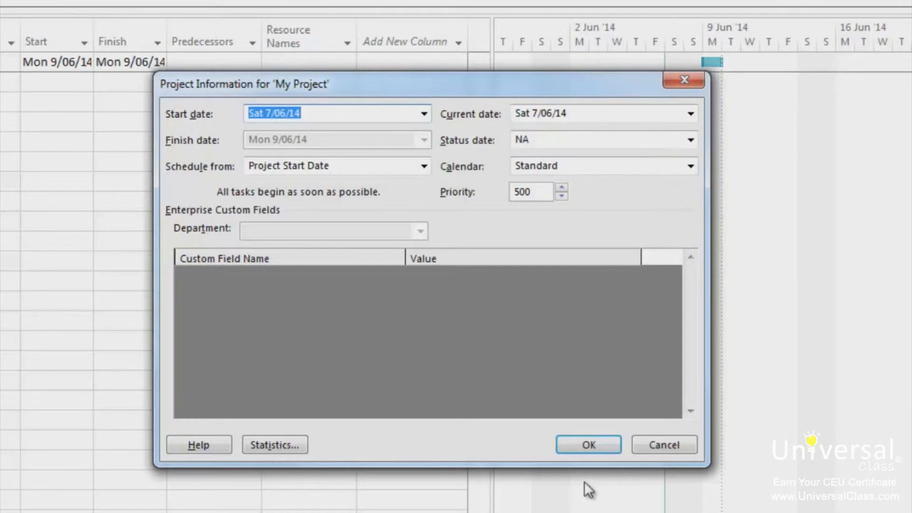
- Close the project information and examine the project's schedule options for the week start day and the fiscal year start month
{"action": "left_click", "coordinate": [585, 444]}
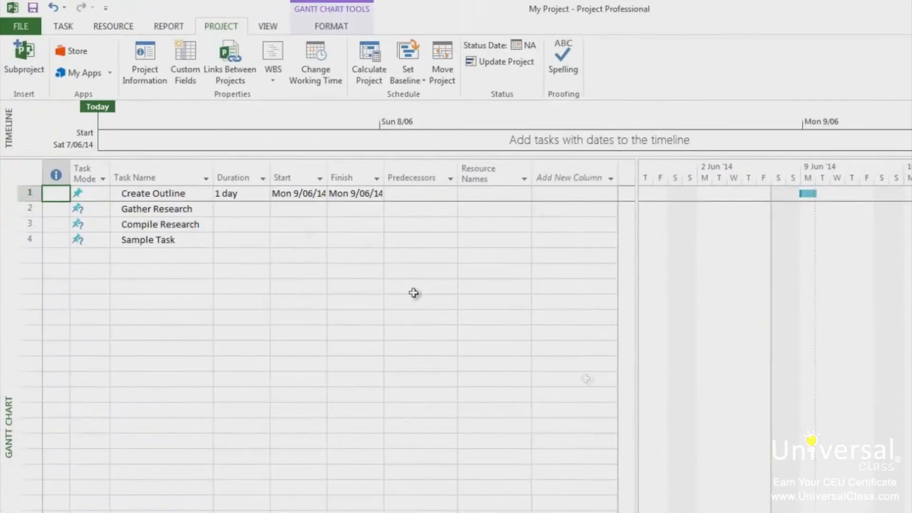
{"action": "left_click", "coordinate": [20, 26]}
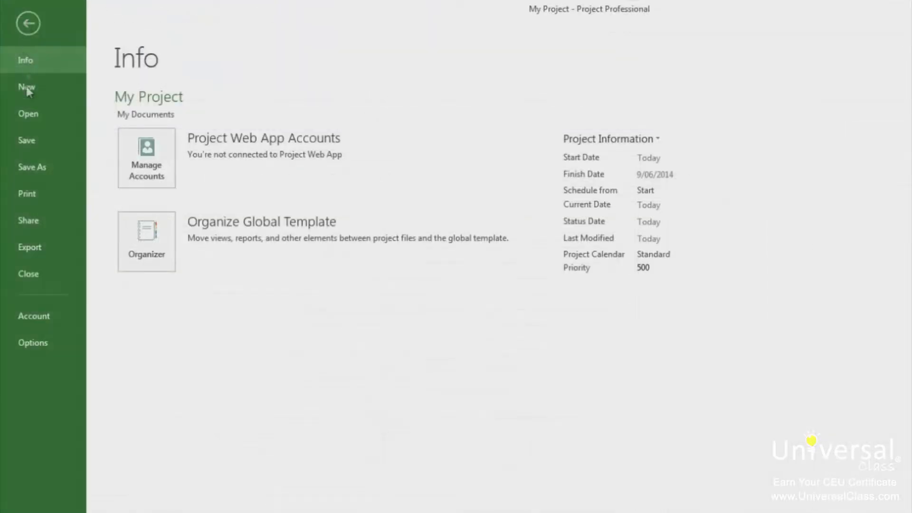
{"action": "left_click", "coordinate": [45, 344]}
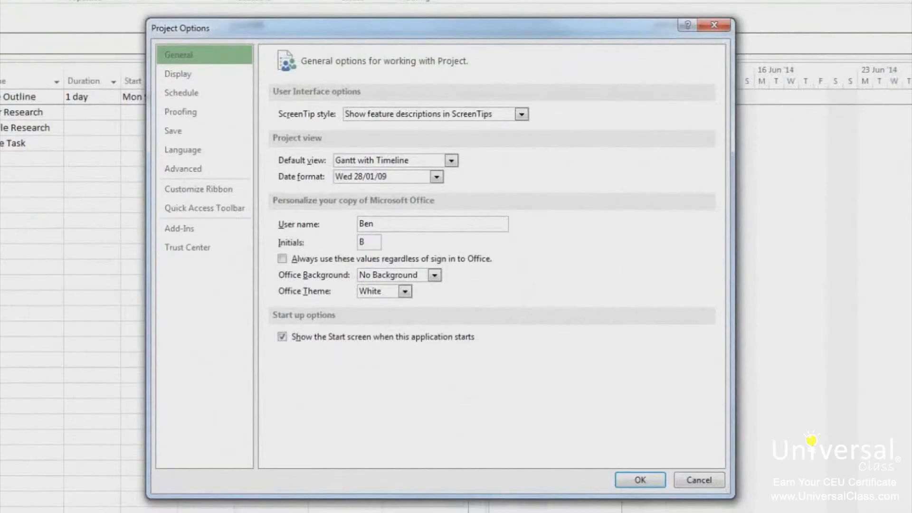
{"action": "left_click", "coordinate": [197, 93]}
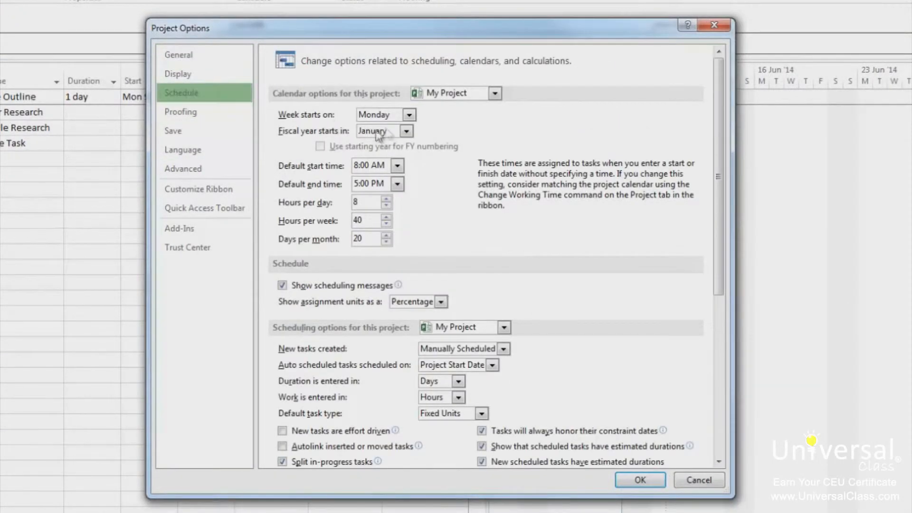
{"action": "left_click", "coordinate": [409, 115]}
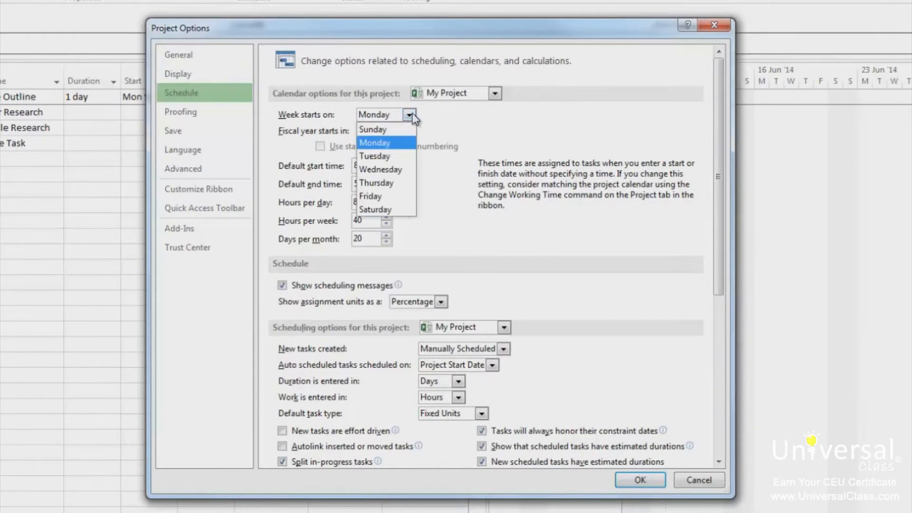
{"action": "left_click", "coordinate": [410, 115]}
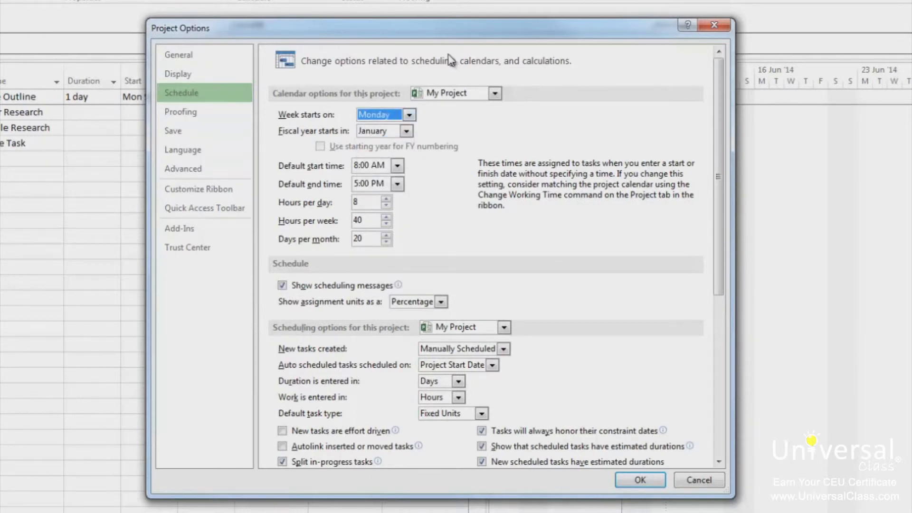
{"action": "left_click", "coordinate": [409, 132]}
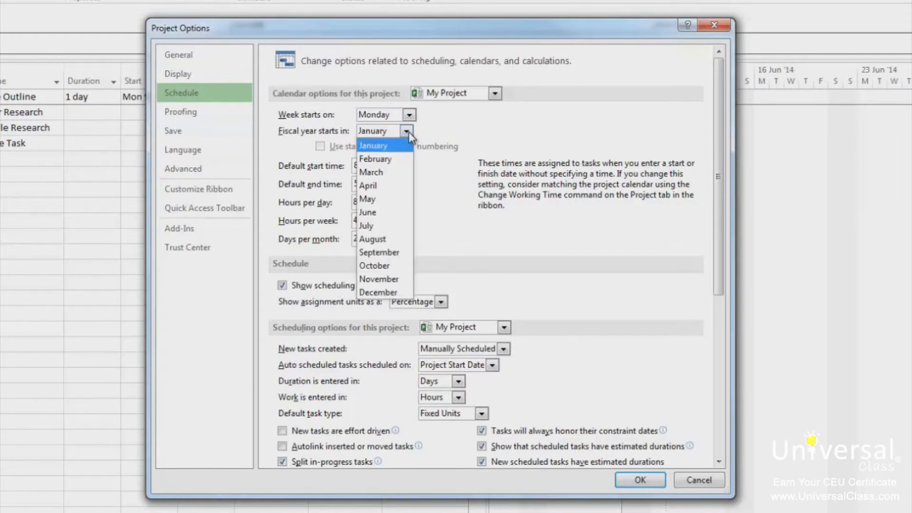
{"action": "left_click", "coordinate": [482, 129]}
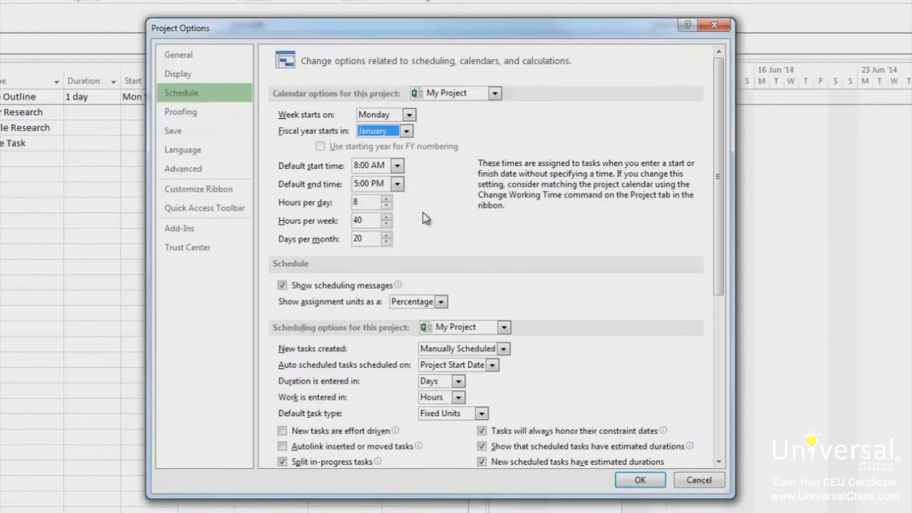
{"action": "left_click", "coordinate": [626, 480]}
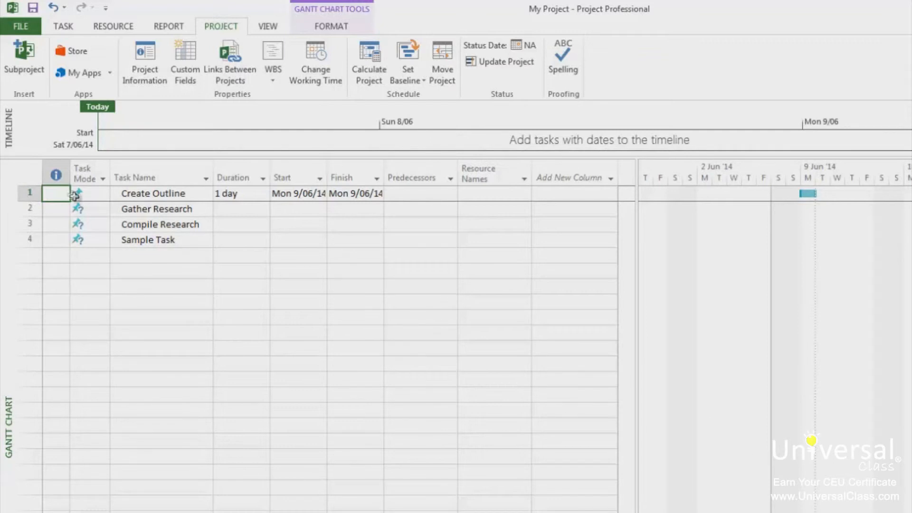
- Assign the 24 Hours calendar to the Create Outline task
{"action": "left_click", "coordinate": [151, 195]}
{"action": "double_click", "coordinate": [151, 196]}
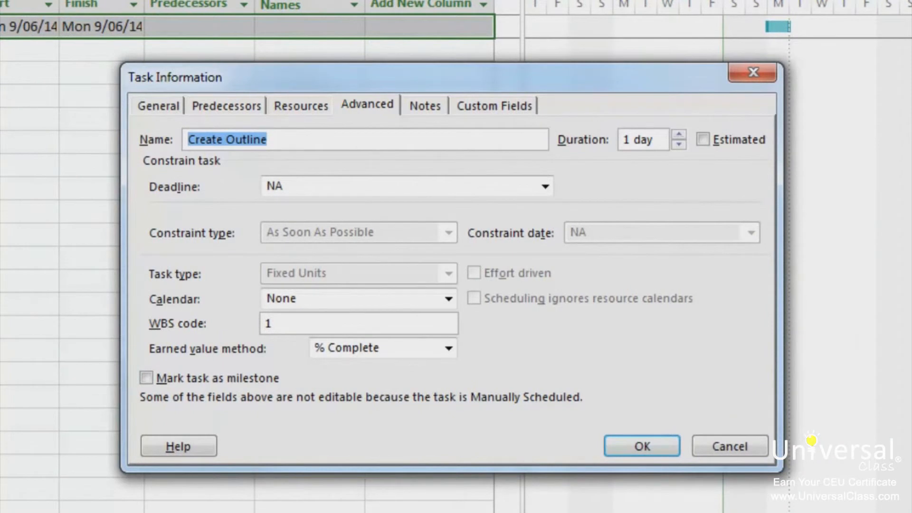
{"action": "left_click", "coordinate": [370, 102]}
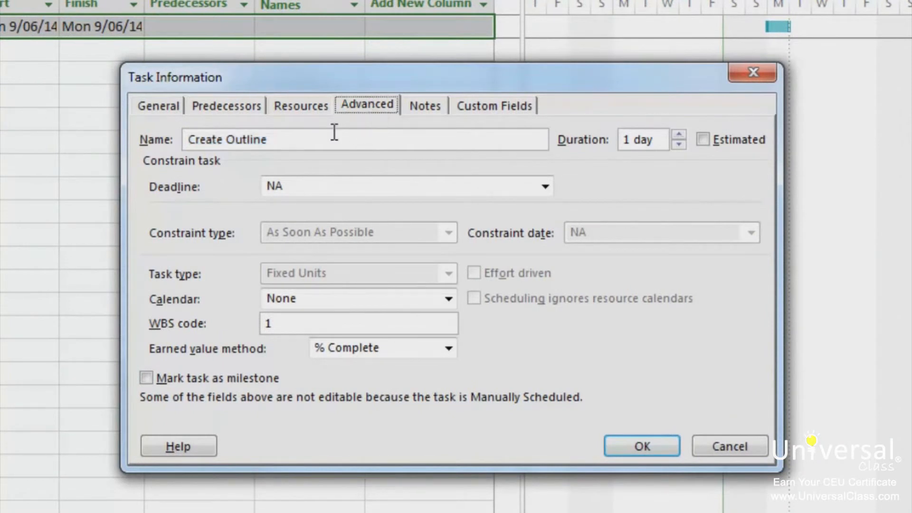
{"action": "left_click", "coordinate": [448, 300]}
{"action": "left_click", "coordinate": [394, 335]}
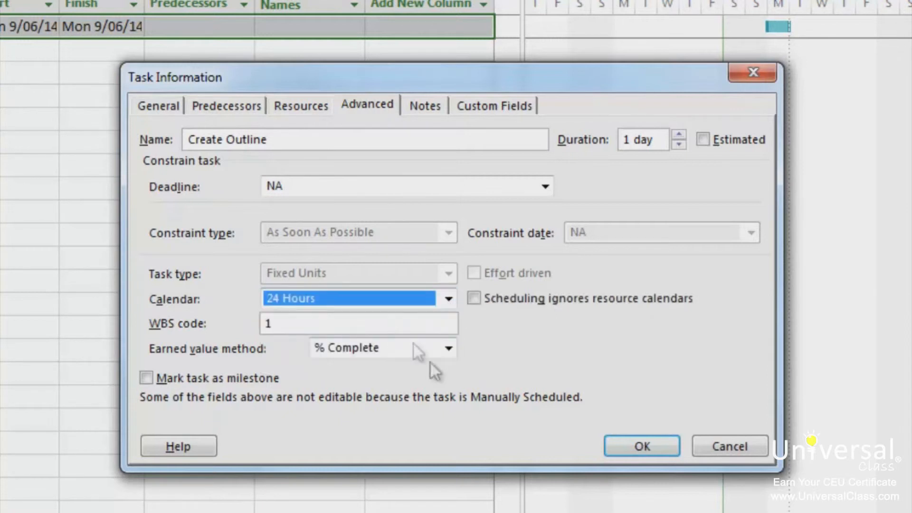
{"action": "left_click", "coordinate": [638, 445]}
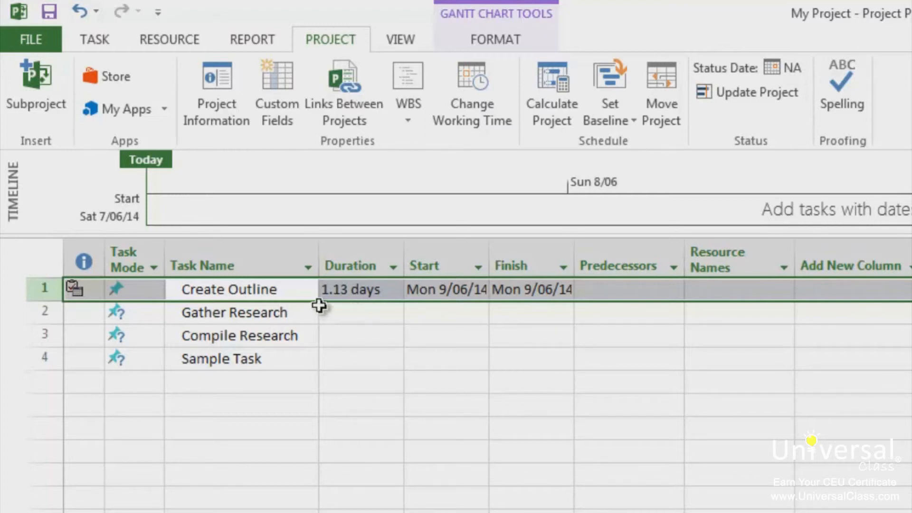
- Set the Create Outline task's calendar back to None
{"action": "double_click", "coordinate": [278, 291]}
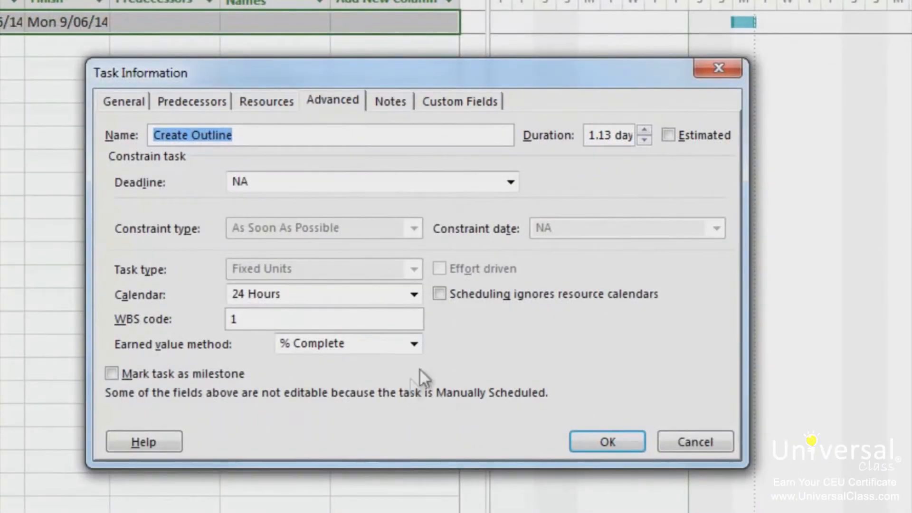
{"action": "left_click", "coordinate": [414, 294]}
{"action": "left_click", "coordinate": [275, 314]}
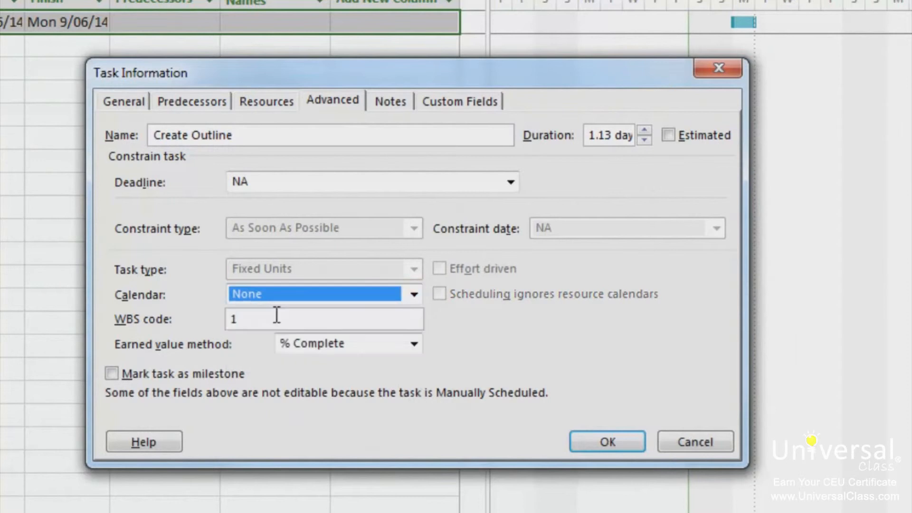
{"action": "left_click", "coordinate": [608, 440]}
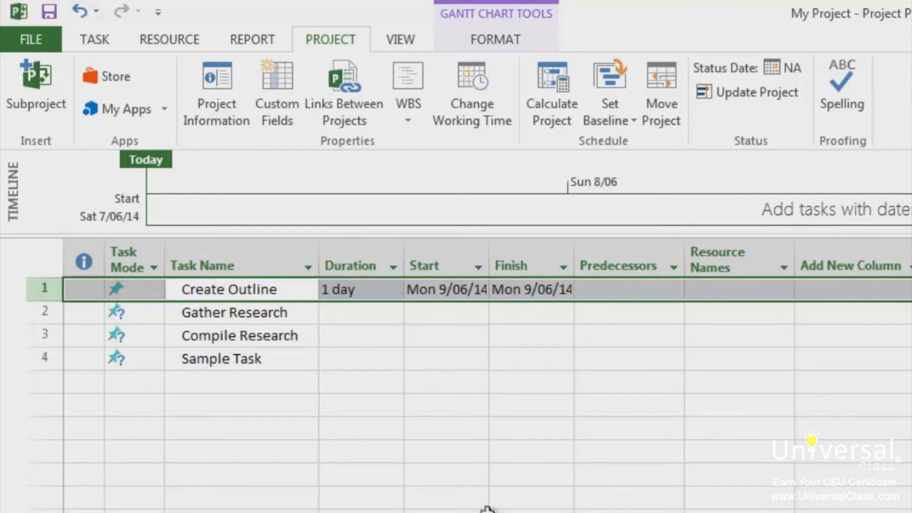
- Assign MS Word as the resource name for the Create Outline task
{"action": "left_click", "coordinate": [731, 289]}
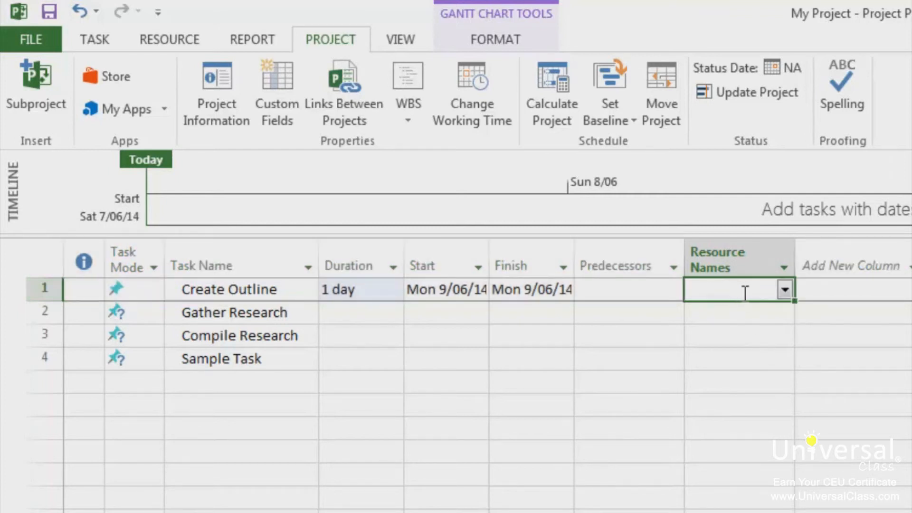
{"action": "type", "text": "MS Word"}
{"action": "key", "text": "Return"}
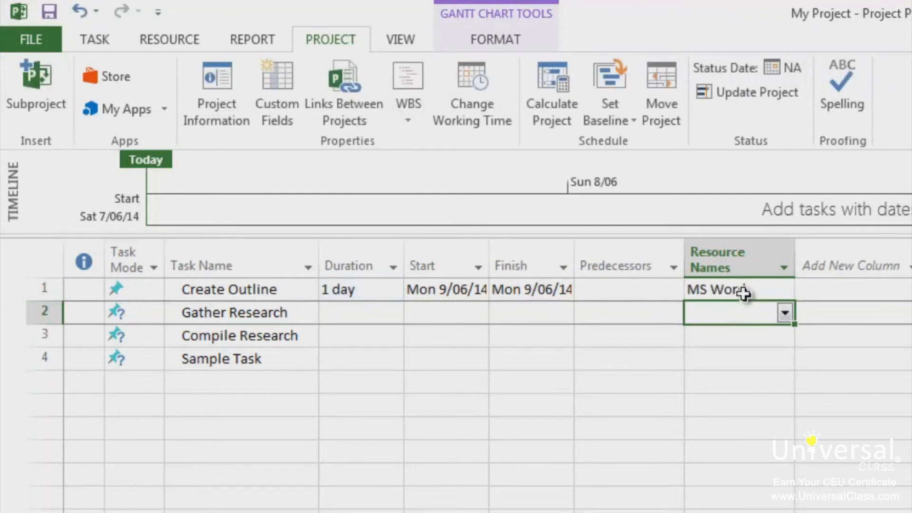
- Switch to the Resource Sheet view and review the general information of the MS Word resource
{"action": "left_click", "coordinate": [409, 42]}
{"action": "left_click", "coordinate": [393, 90]}
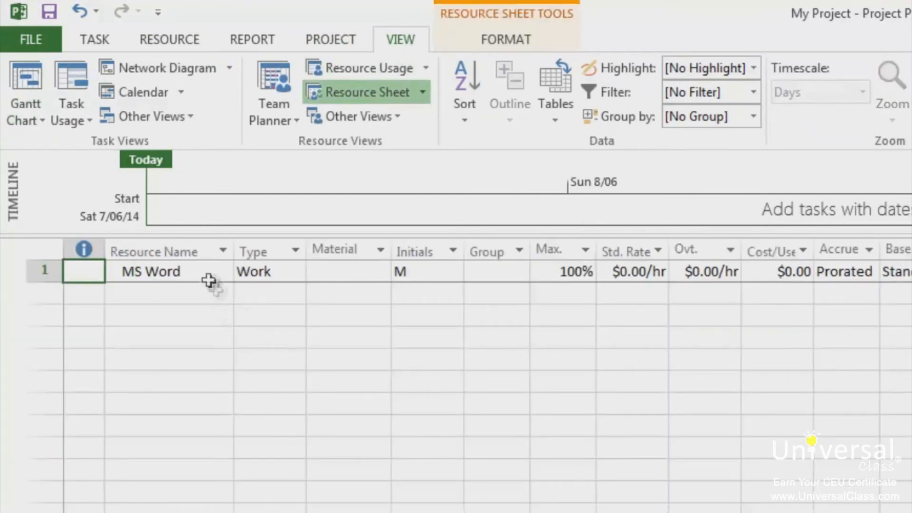
{"action": "left_click", "coordinate": [192, 270]}
{"action": "double_click", "coordinate": [192, 270]}
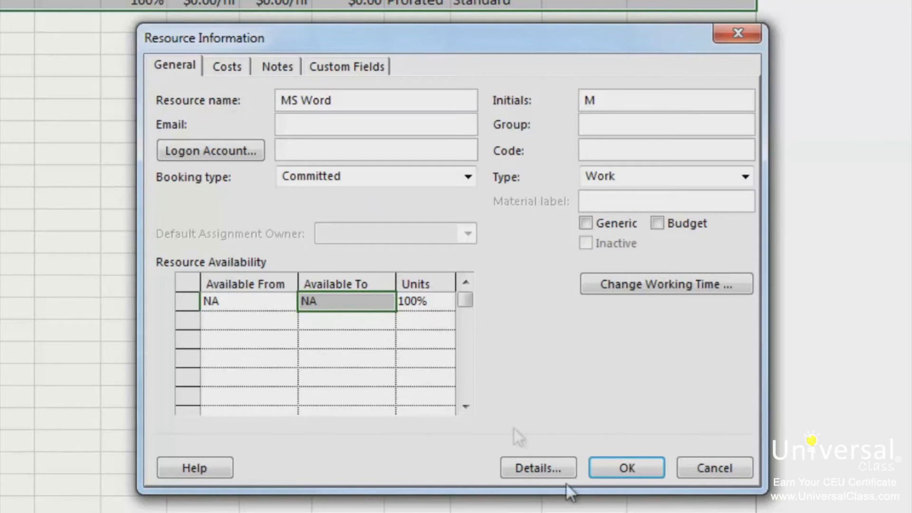
{"action": "left_click", "coordinate": [619, 465]}
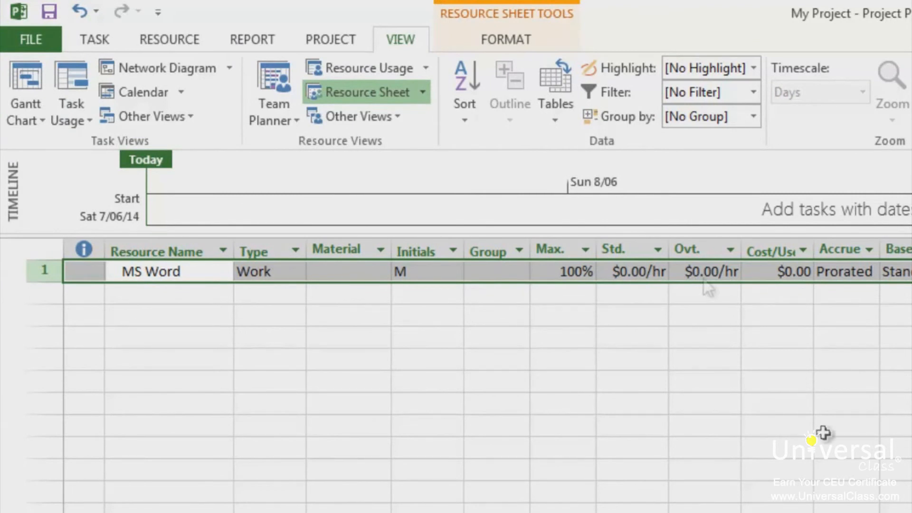
- Add a working time exception named President's Day on 17 February 2014 to the MS Word resource's calendar
{"action": "left_click", "coordinate": [332, 39]}
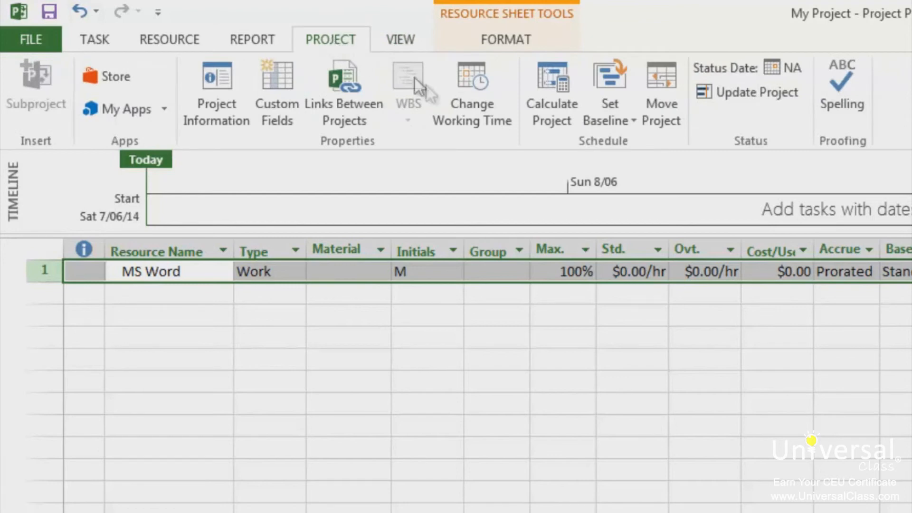
{"action": "left_click", "coordinate": [498, 121]}
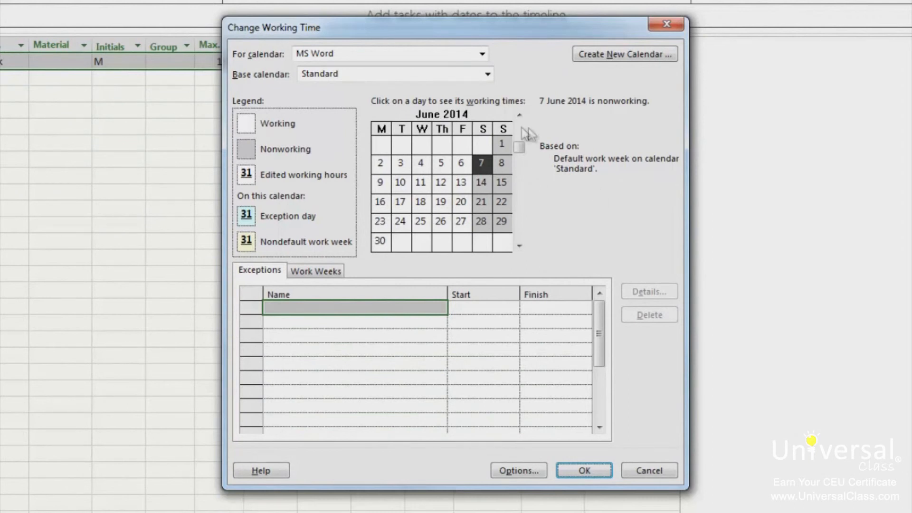
{"action": "scroll", "coordinate": [523, 133], "scroll_direction": "up", "scroll_amount": 4}
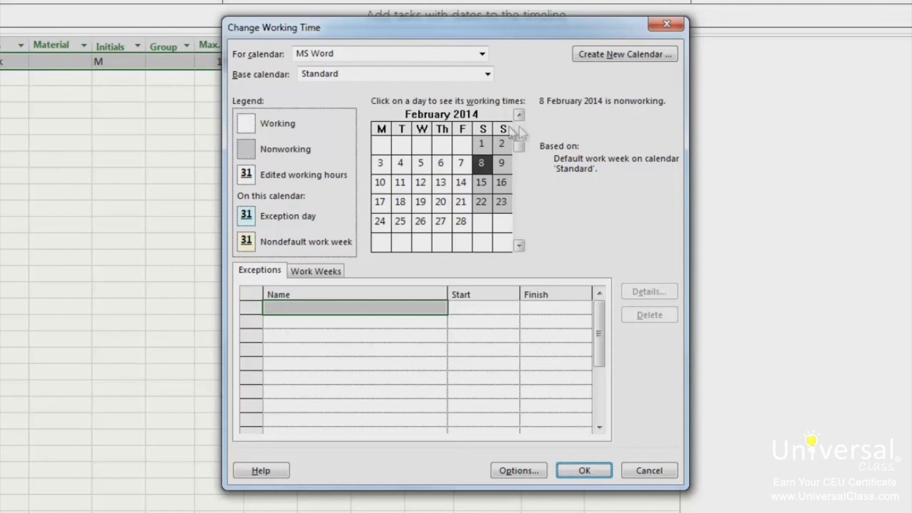
{"action": "left_click", "coordinate": [380, 202]}
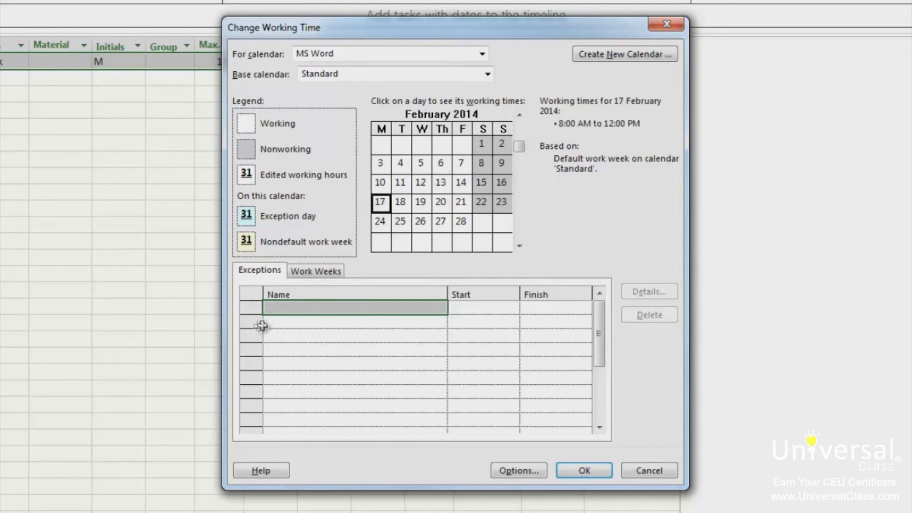
{"action": "left_click", "coordinate": [308, 316]}
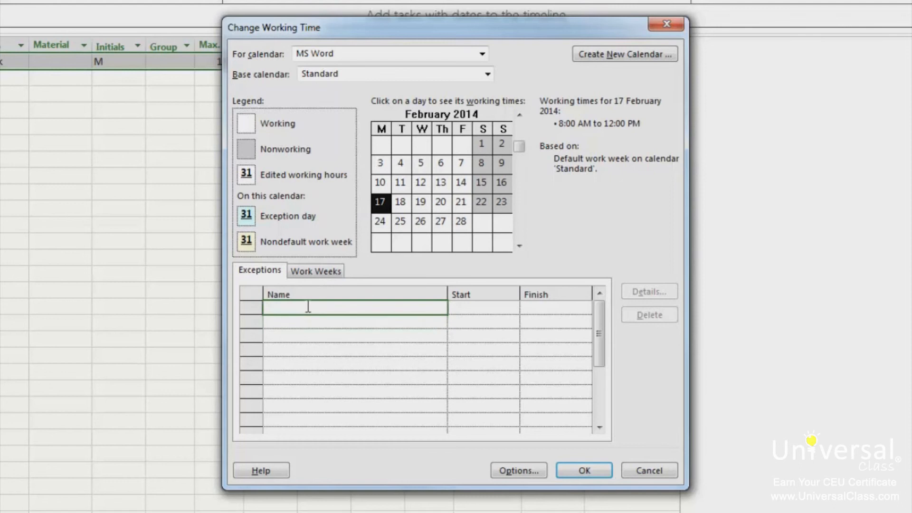
{"action": "type", "text": "President's Day"}
{"action": "key", "text": "Return"}
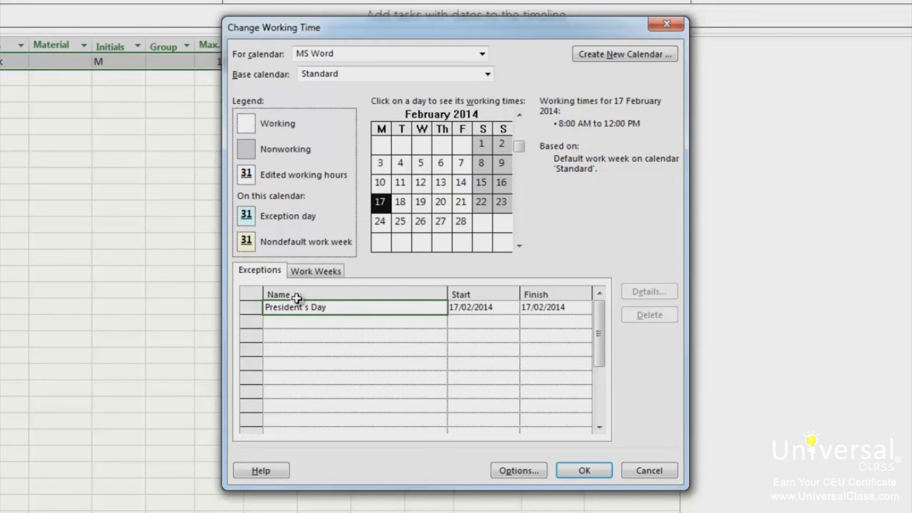
- Check the start and finish dates of the President's Day exception and accept the working time changes
{"action": "left_click", "coordinate": [507, 308]}
{"action": "left_click", "coordinate": [512, 307]}
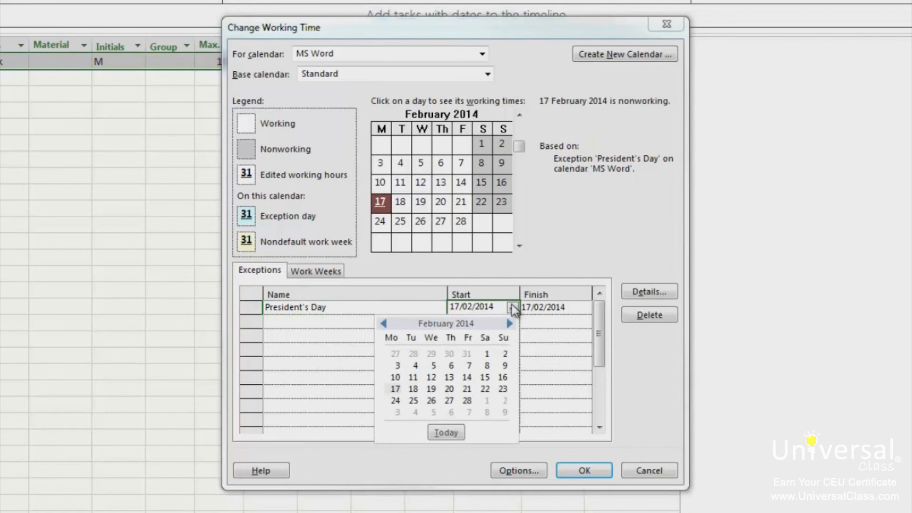
{"action": "left_click", "coordinate": [563, 309]}
{"action": "left_click", "coordinate": [565, 308]}
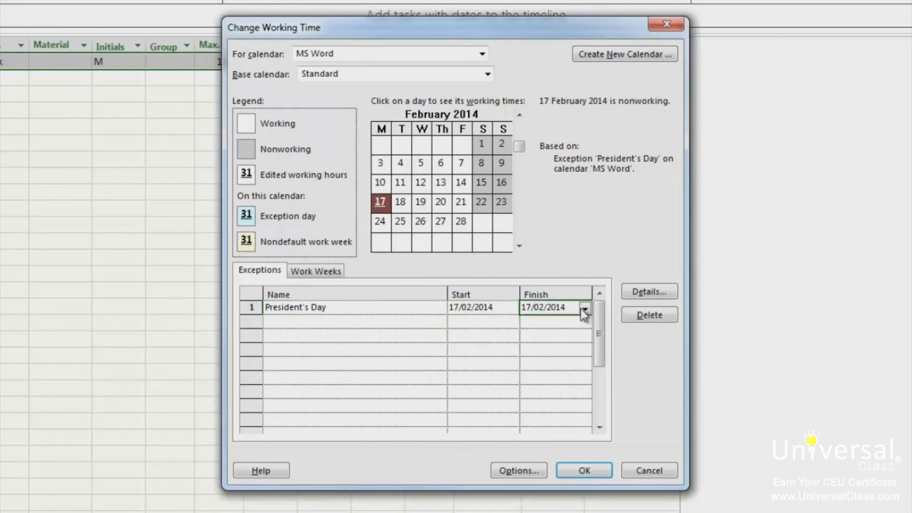
{"action": "left_click", "coordinate": [583, 475]}
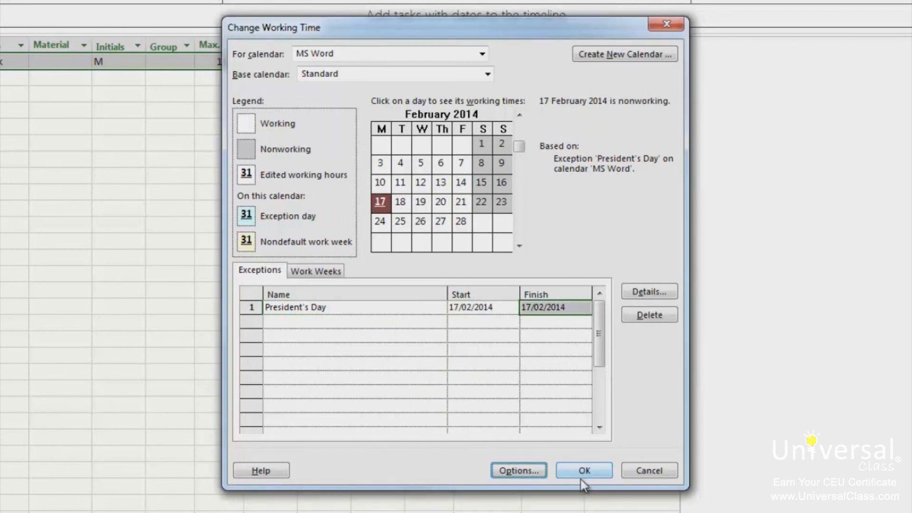
{"action": "left_click", "coordinate": [575, 477]}
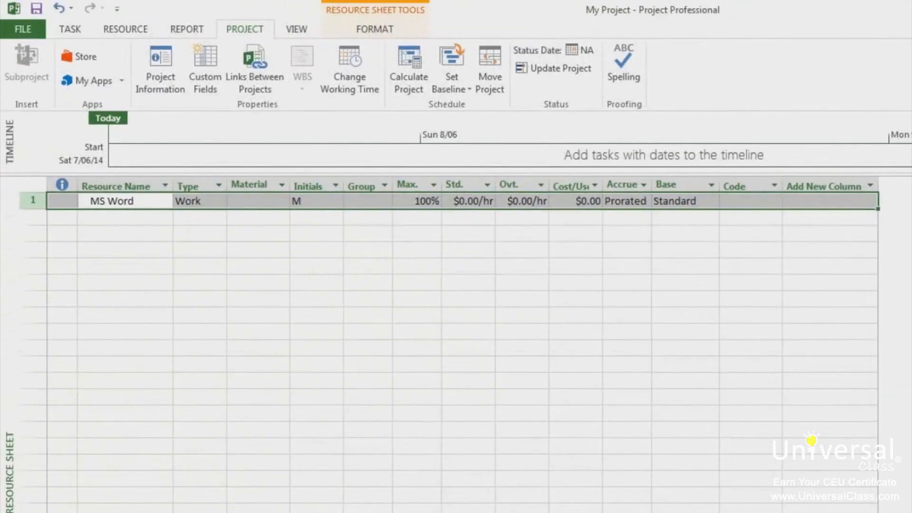